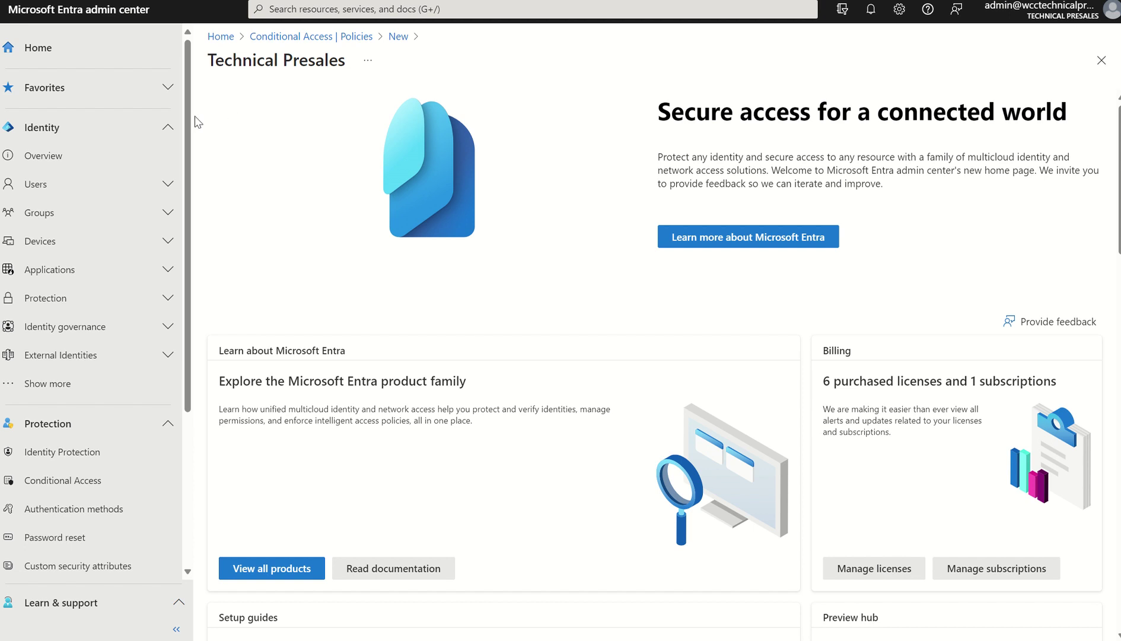
Step: Go to Protection > Conditional Access and show its Policies list, with RequireMFA in Report-only
drag(188, 116, 170, 275)
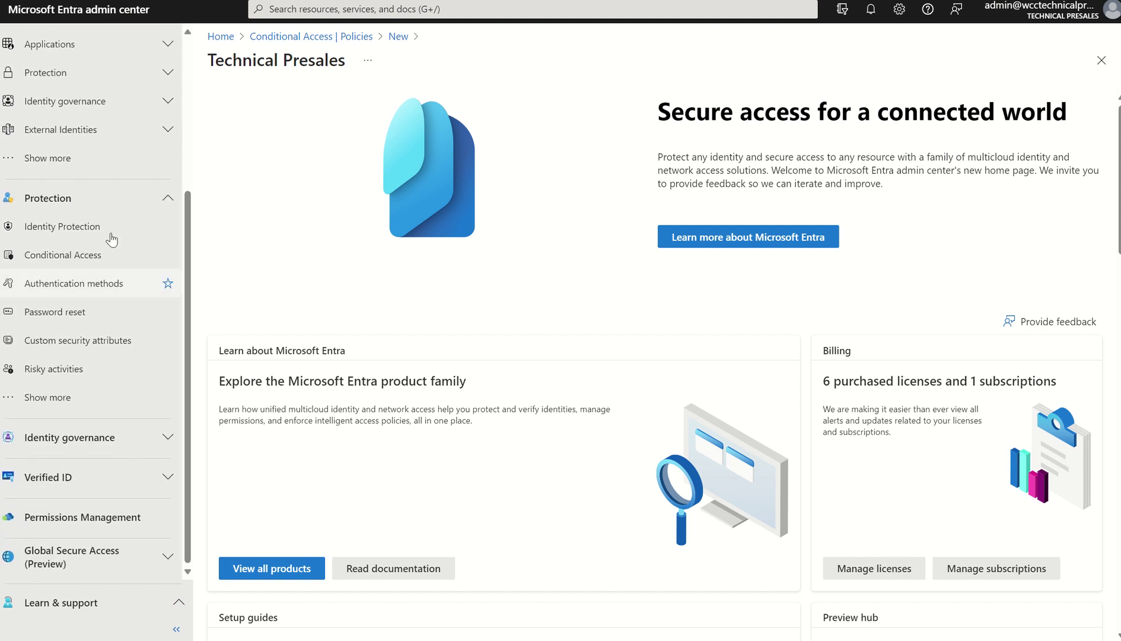
click(73, 258)
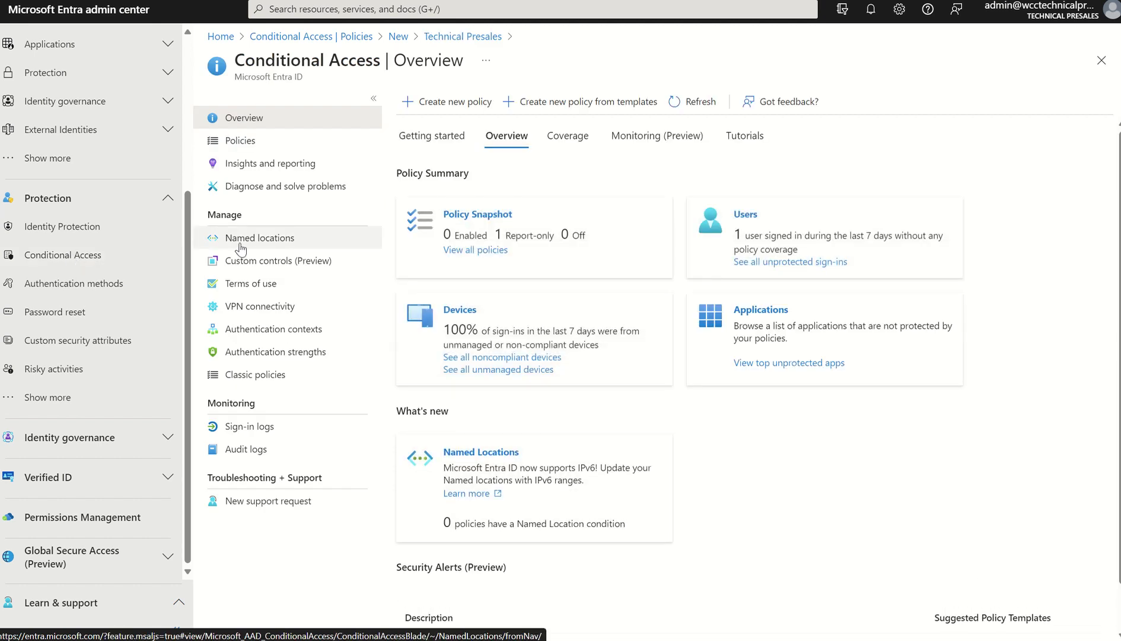
click(237, 145)
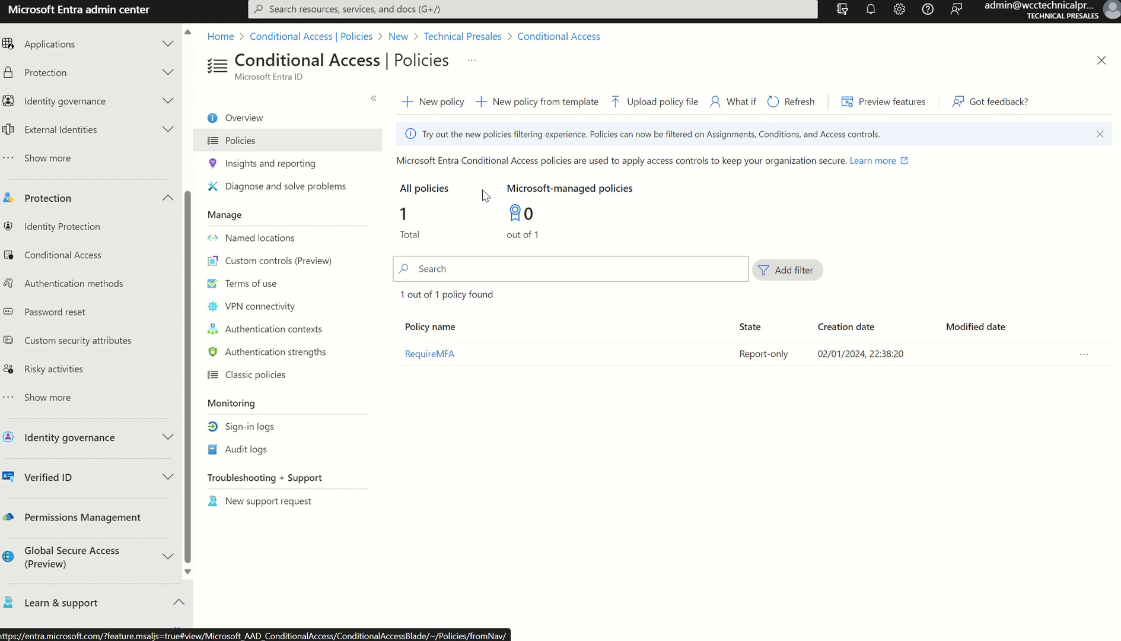
Step: Create a blank new policy and show its conditions, all Not configured
click(432, 102)
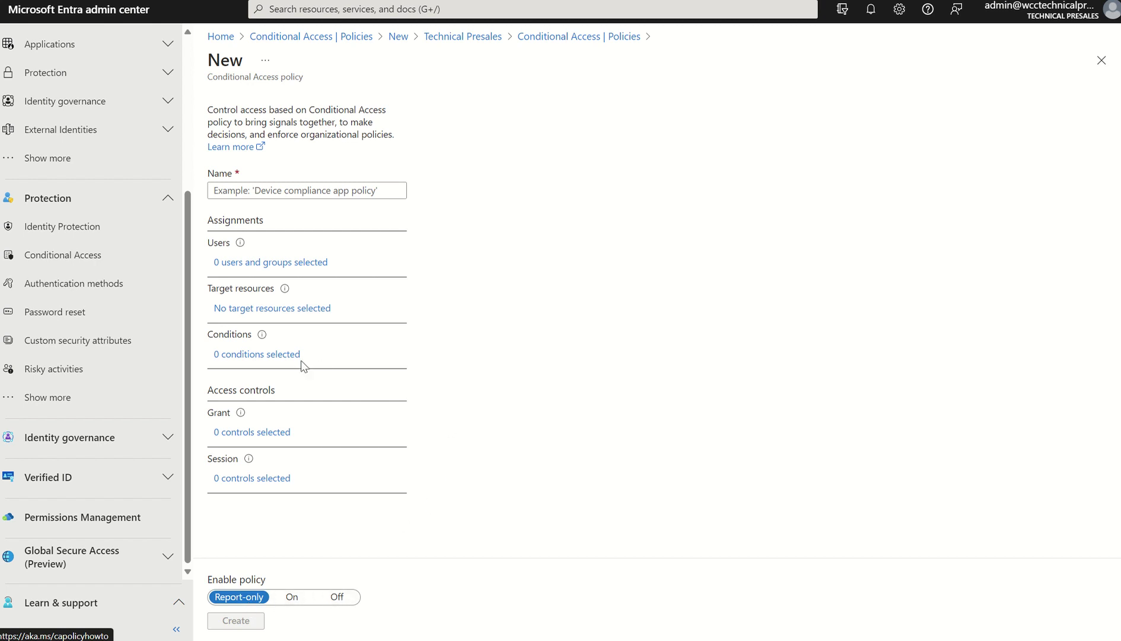
click(261, 355)
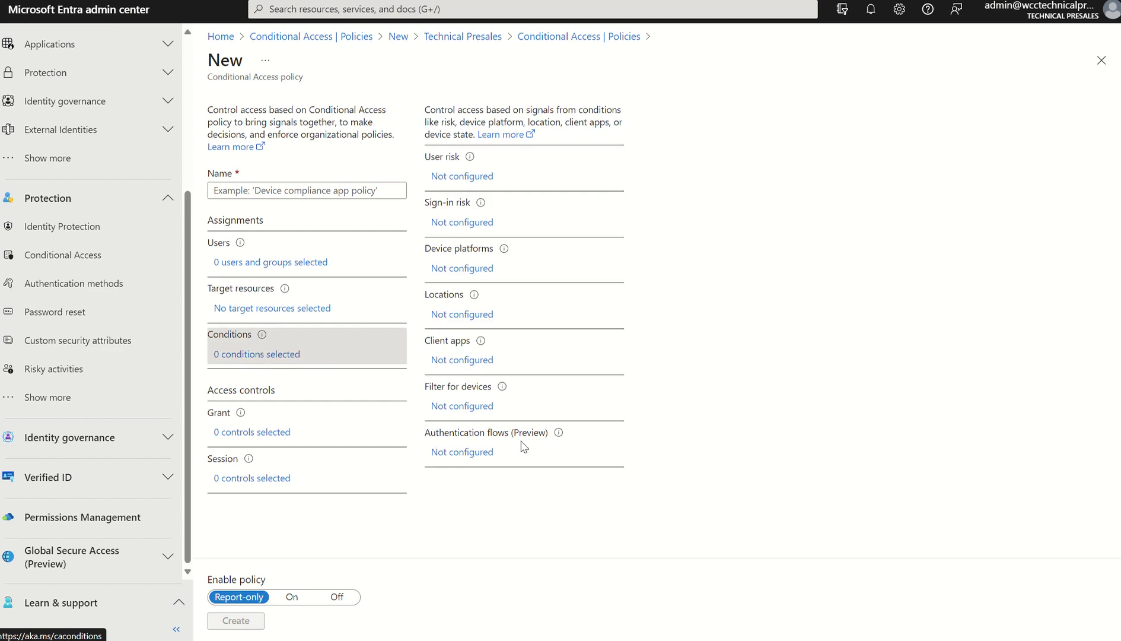
Step: Set Authentication flows Configure to Yes, leaving Device code flow and Authentication transfer unchecked
click(472, 456)
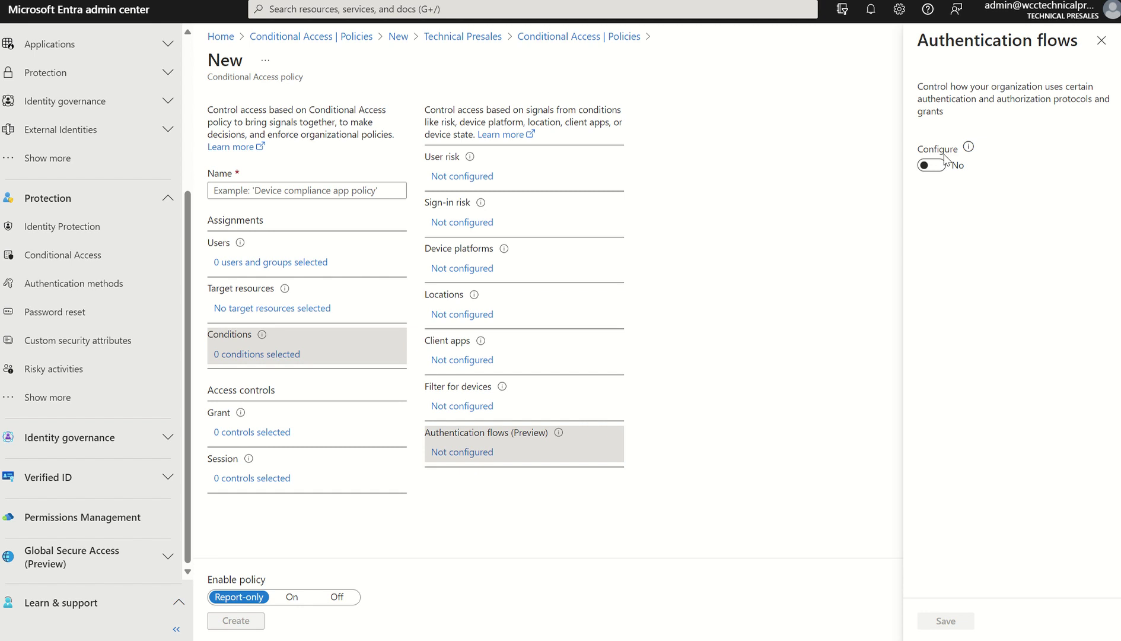
click(932, 171)
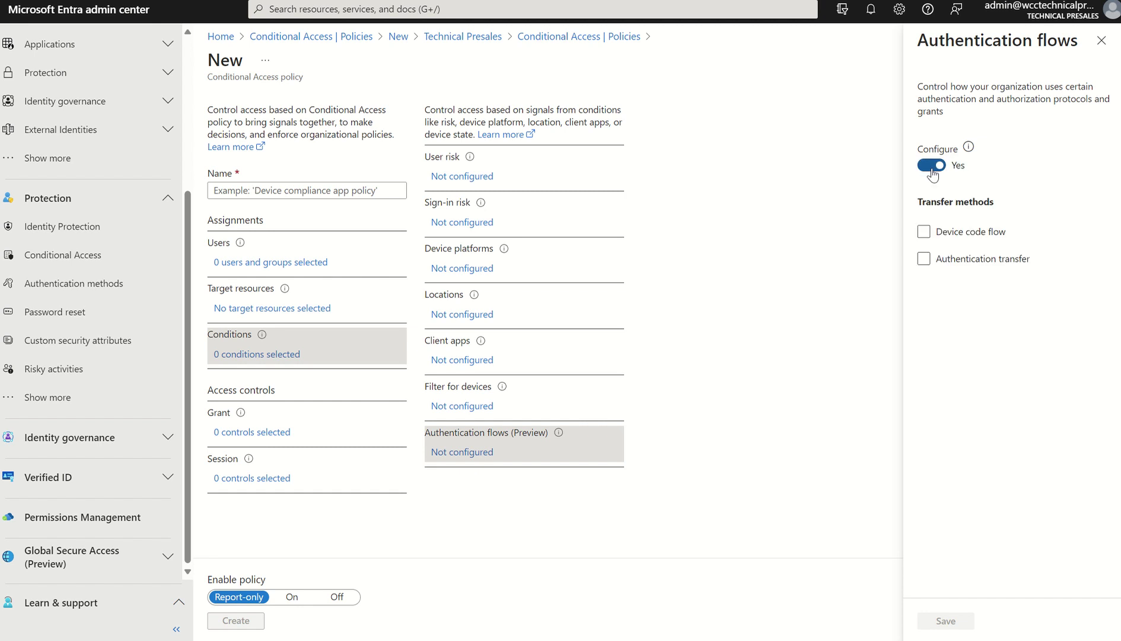
click(944, 234)
click(948, 264)
click(923, 256)
click(923, 237)
click(923, 239)
click(923, 261)
click(924, 237)
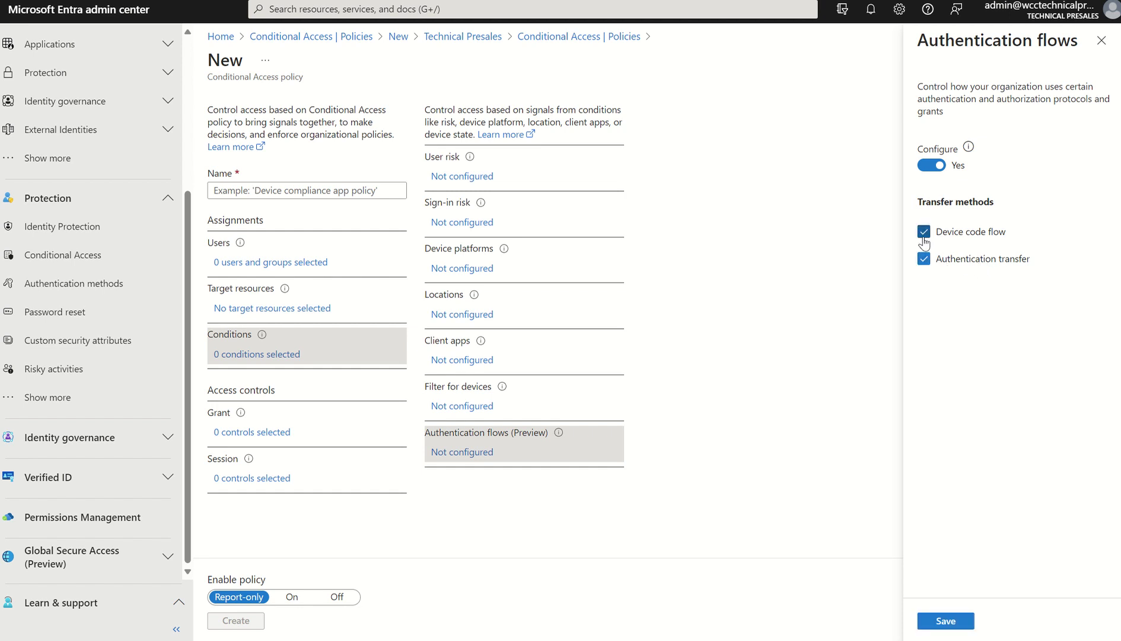
click(923, 238)
click(923, 259)
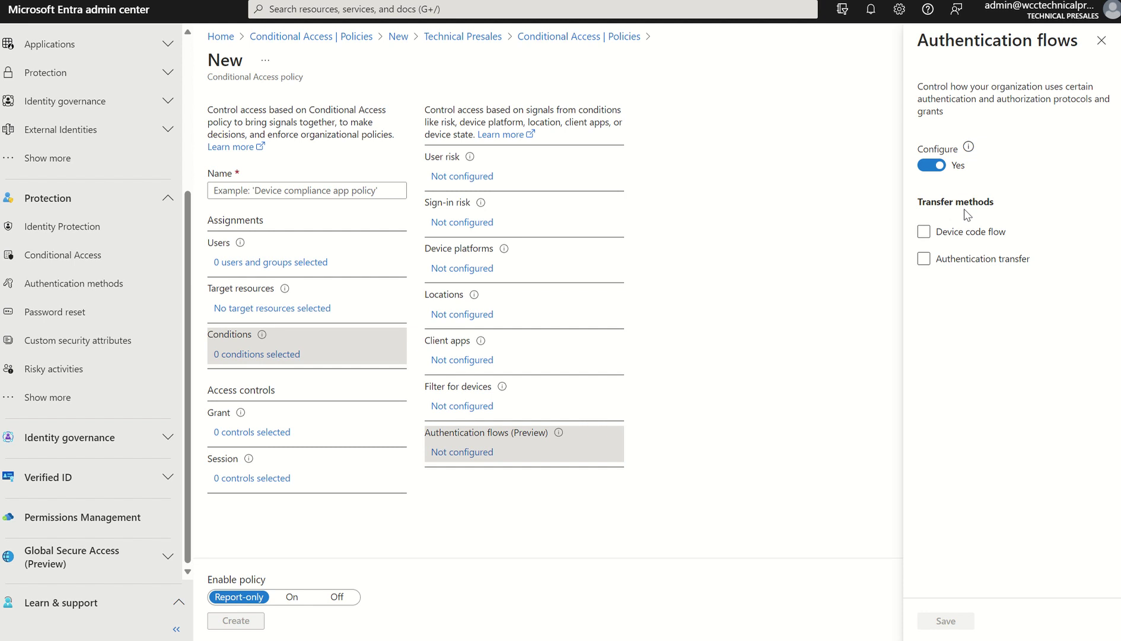
Step: Select only Authentication transfer as the transfer method and save, giving 1 condition selected
click(933, 231)
click(967, 236)
click(940, 261)
click(926, 267)
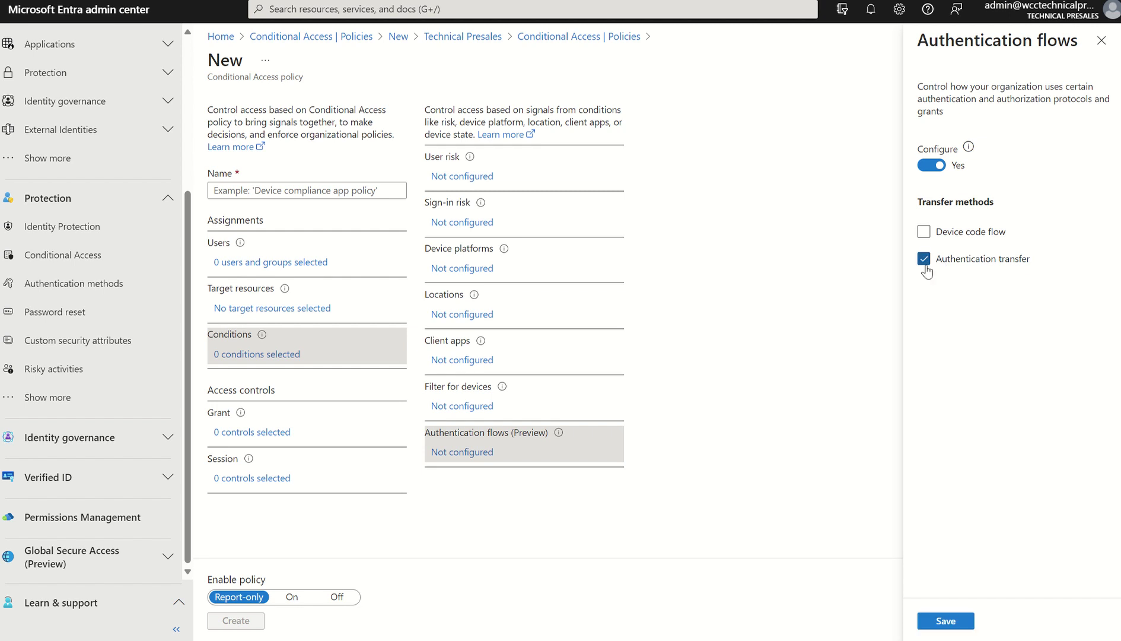
click(944, 624)
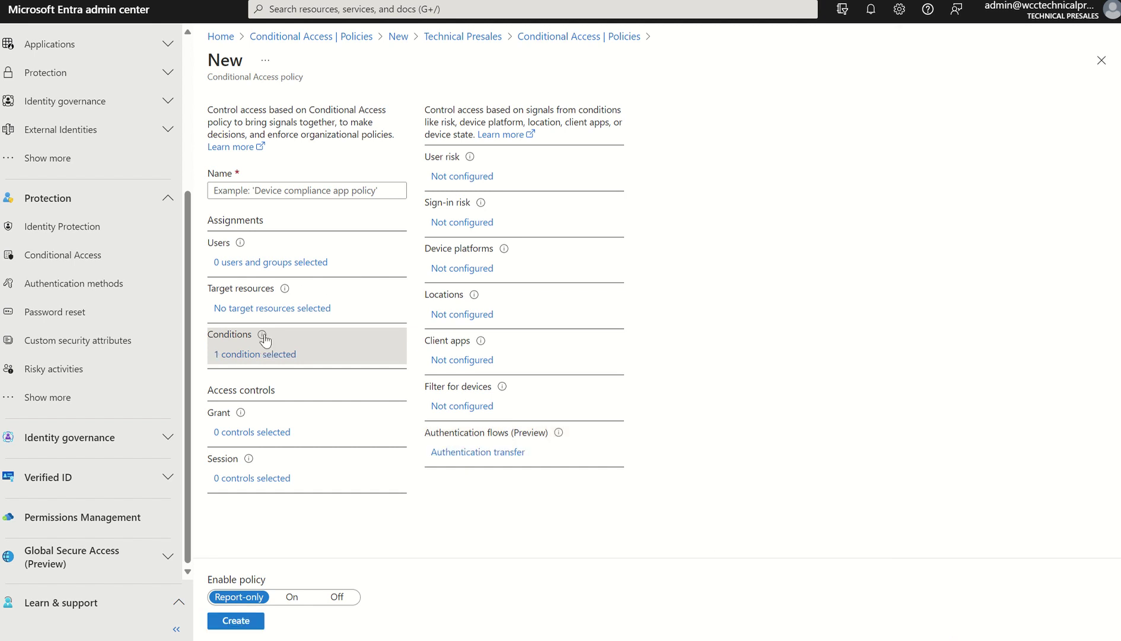
mouse_move(264, 337)
click(488, 454)
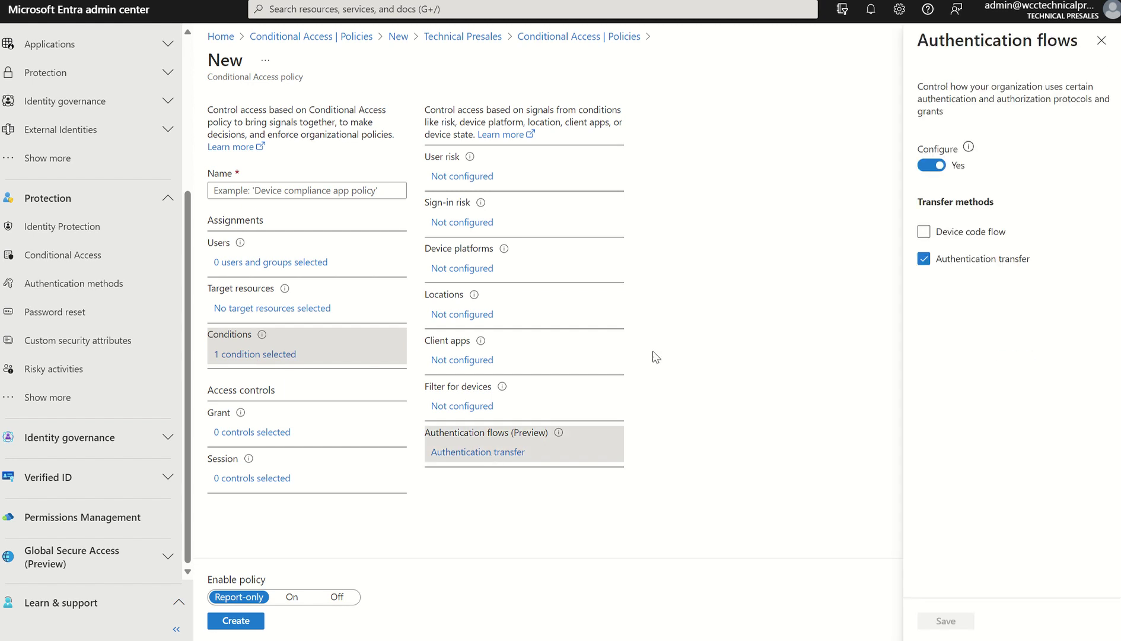
click(923, 259)
click(924, 233)
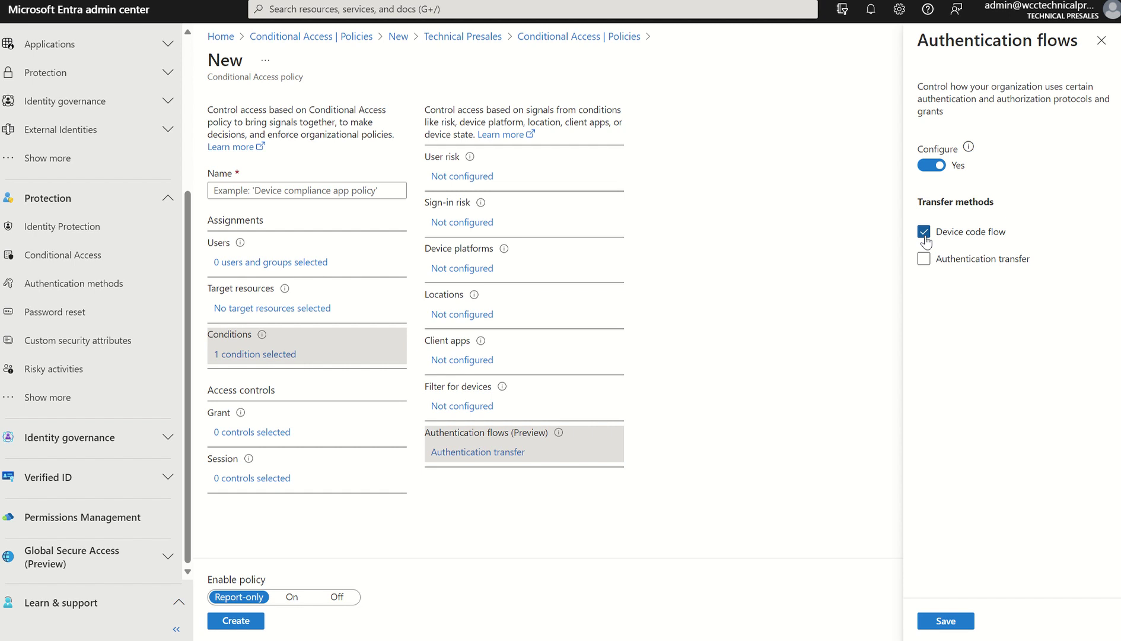
click(1101, 40)
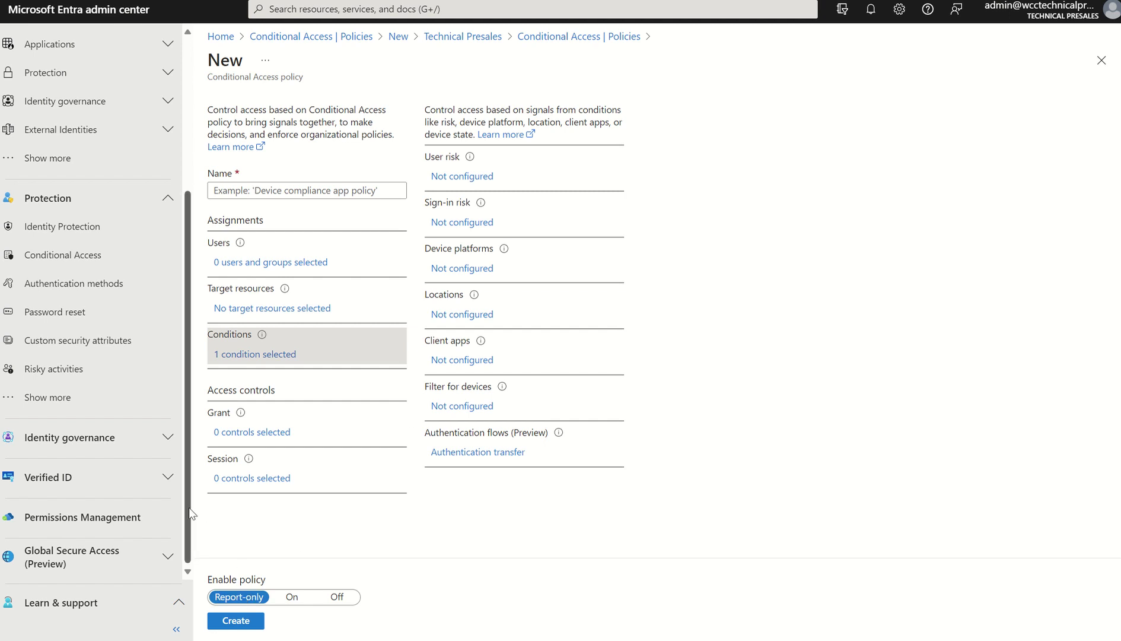
Step: Go to Users > All users > Sign-in logs to view the last 7 days of interactive sign-ins
drag(188, 507, 193, 351)
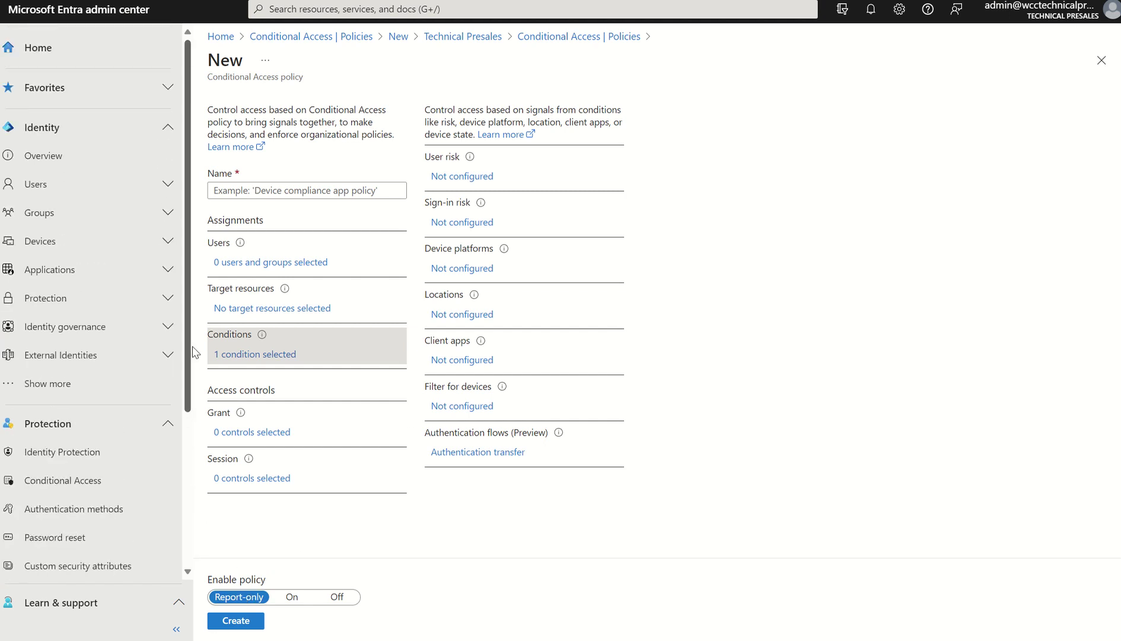
click(106, 190)
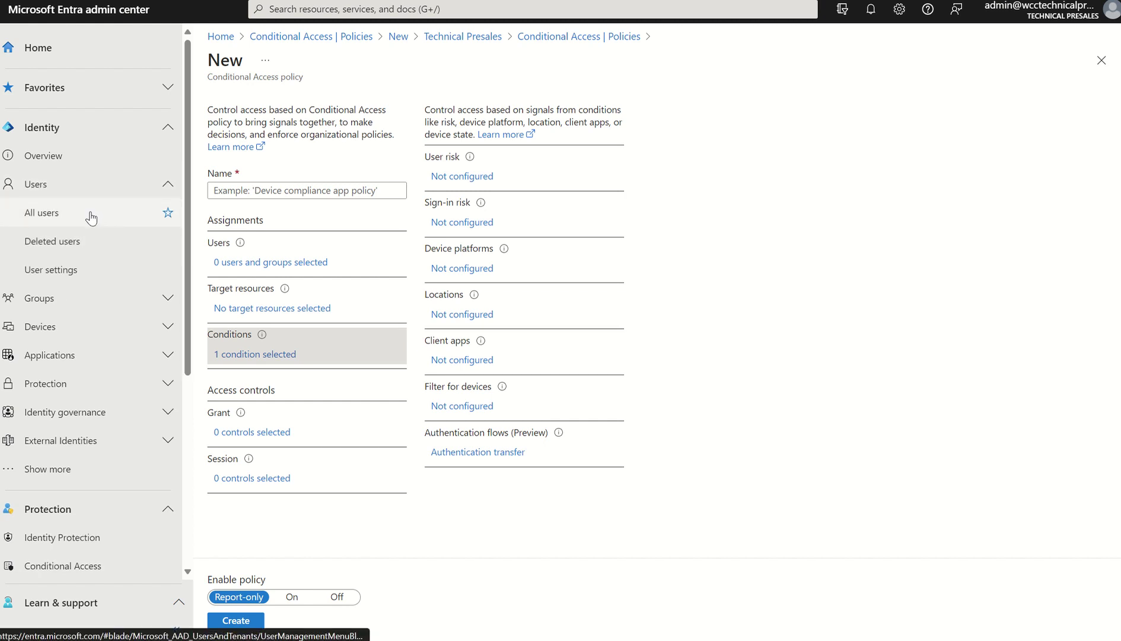
click(92, 217)
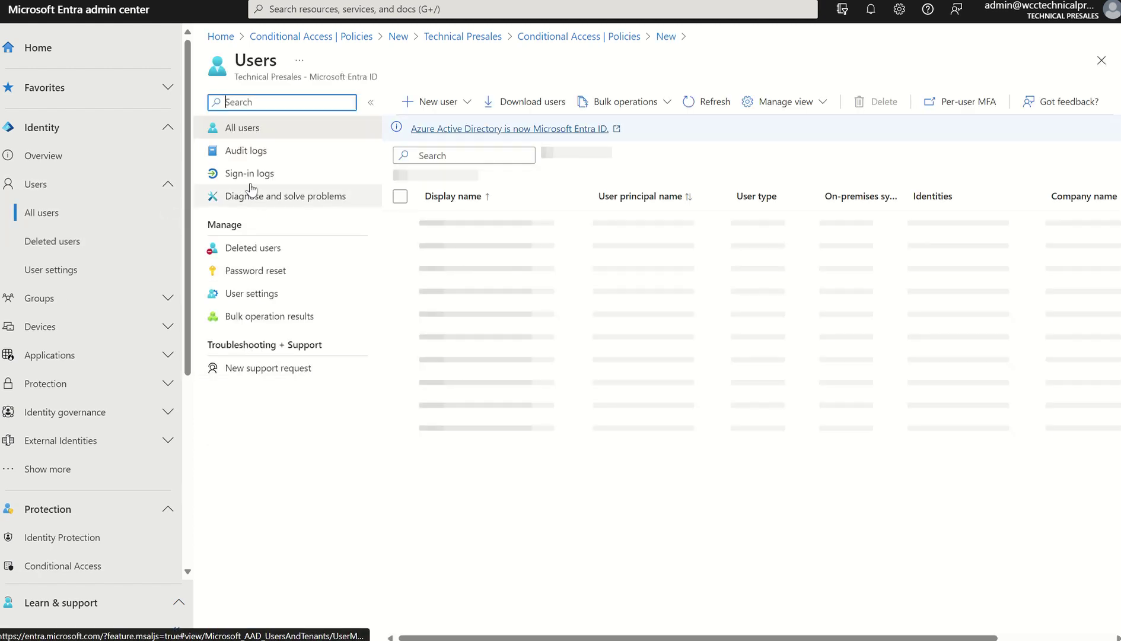
click(249, 178)
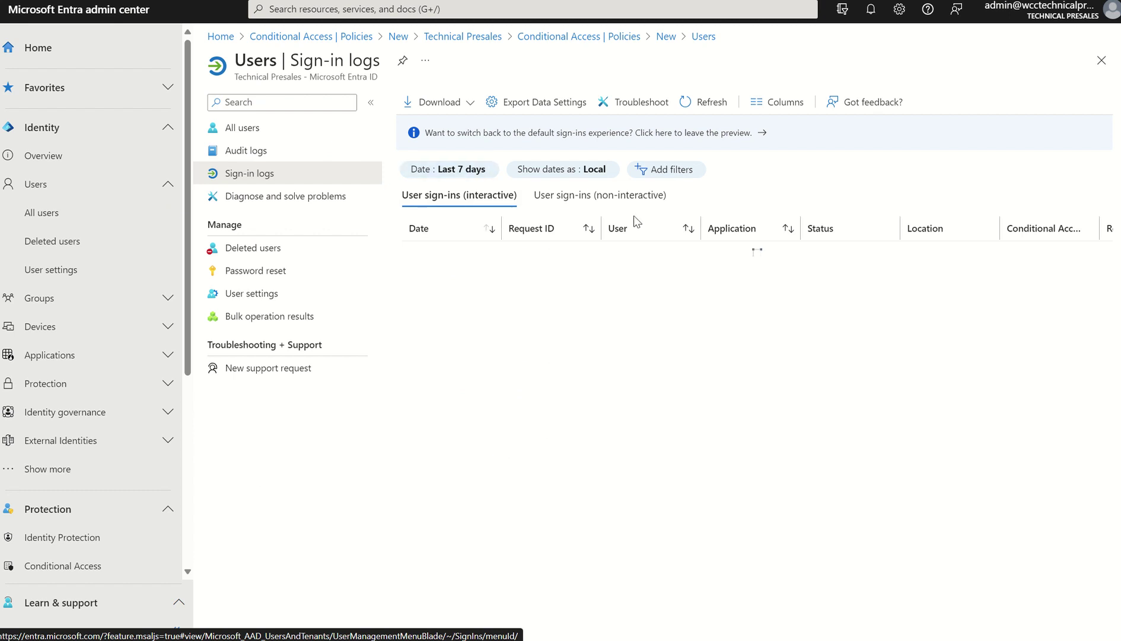
Step: Add an Authentication Protocol filter field to the sign-in logs
click(661, 170)
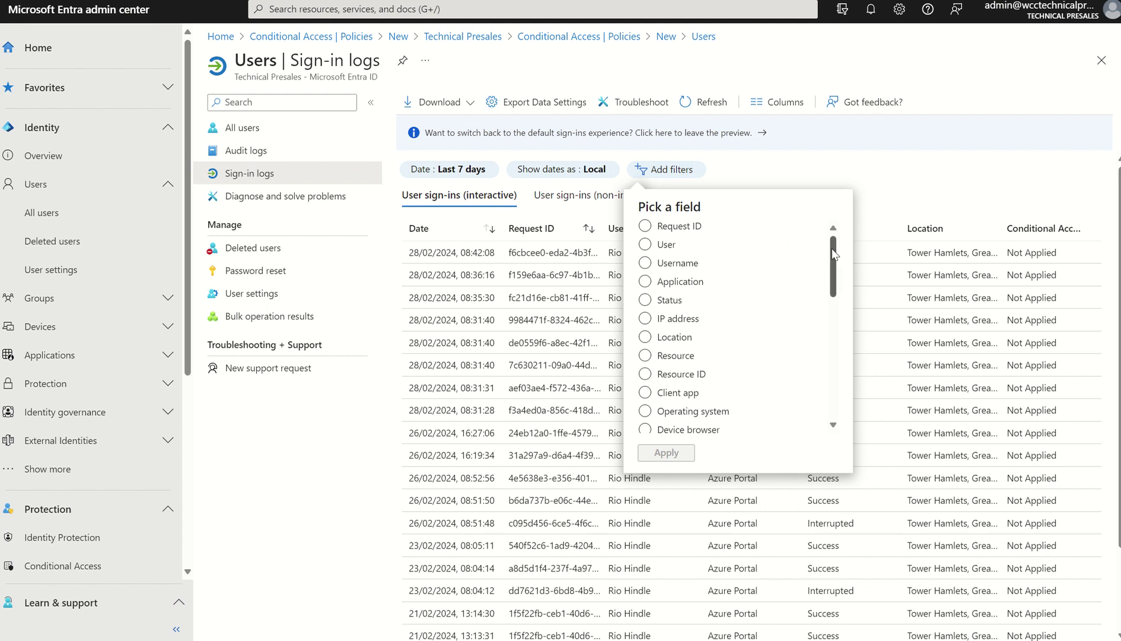
drag(833, 255, 822, 354)
click(719, 395)
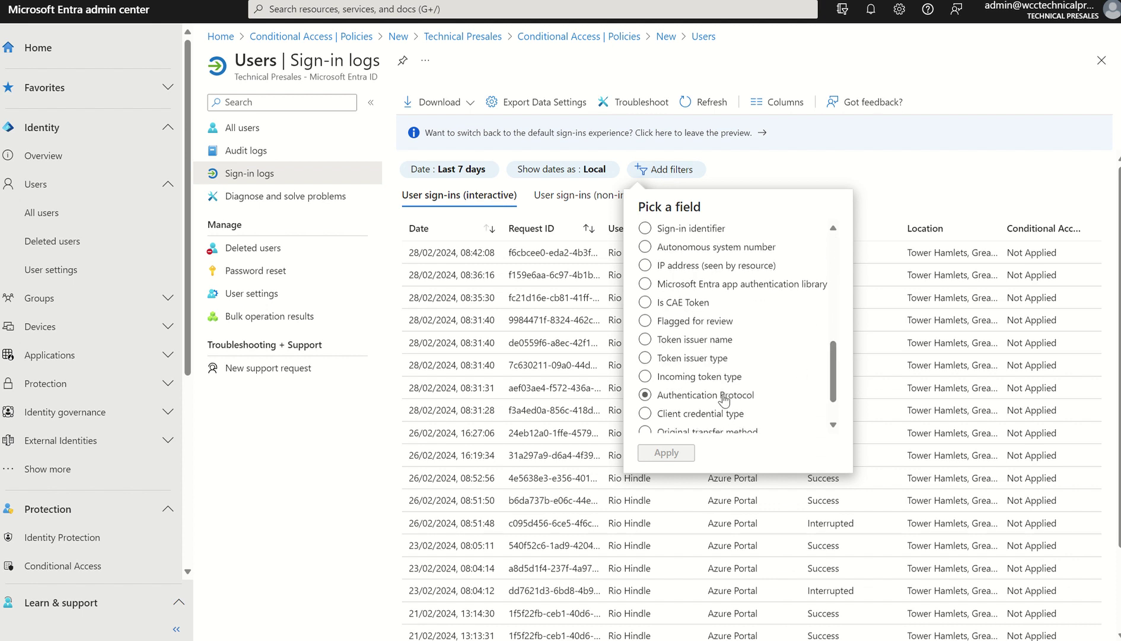
click(666, 454)
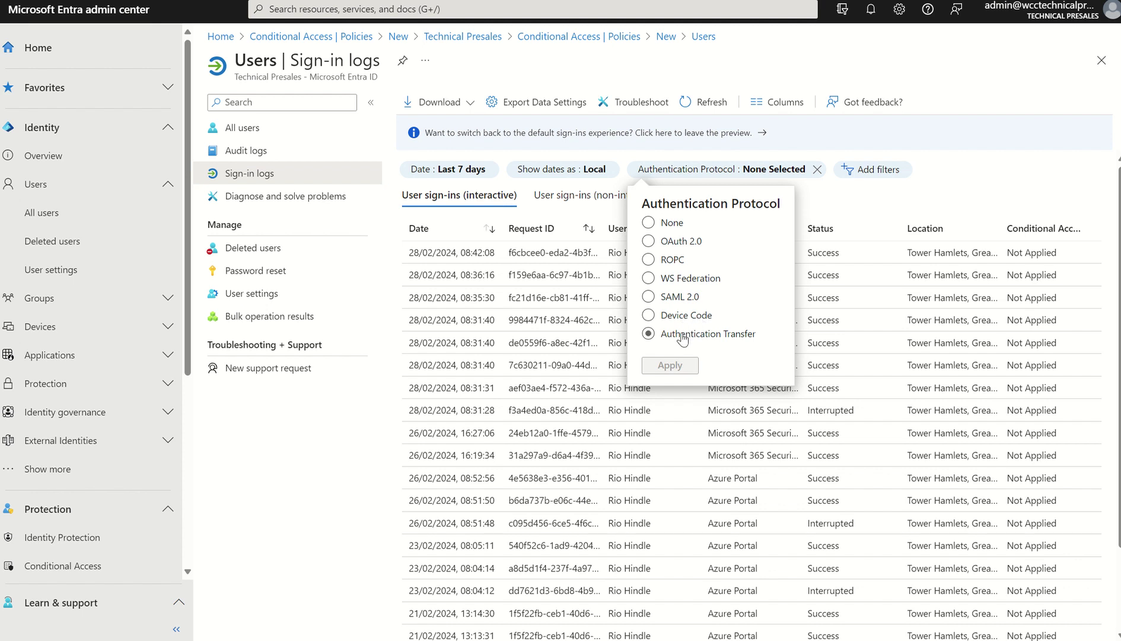
Step: Set the Authentication Protocol filter to Device Code and apply it
click(670, 318)
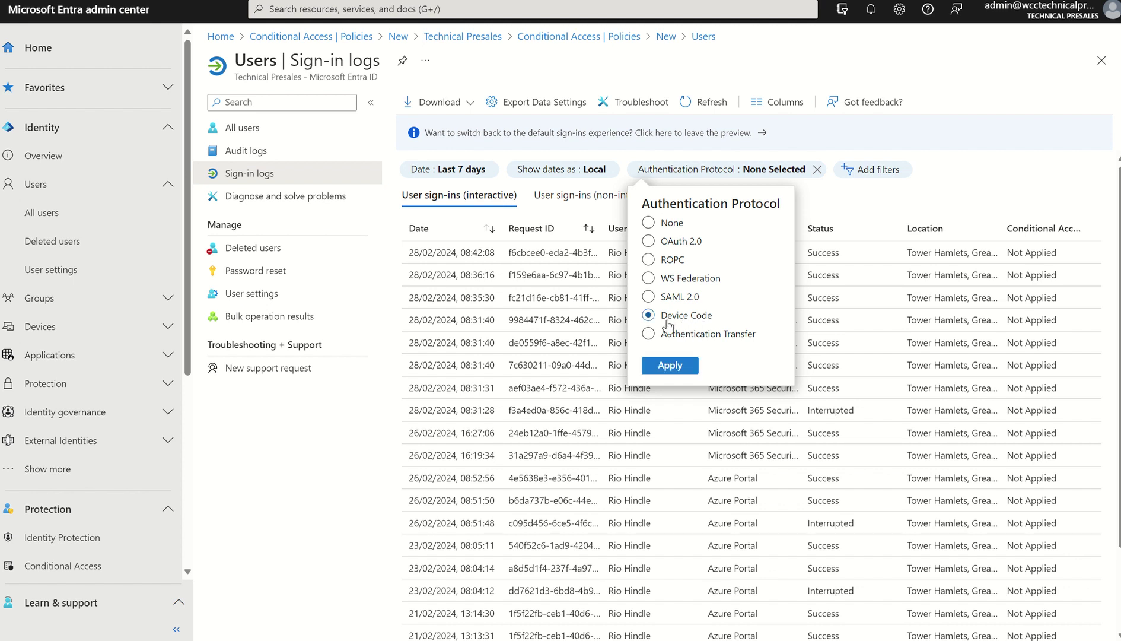
click(670, 366)
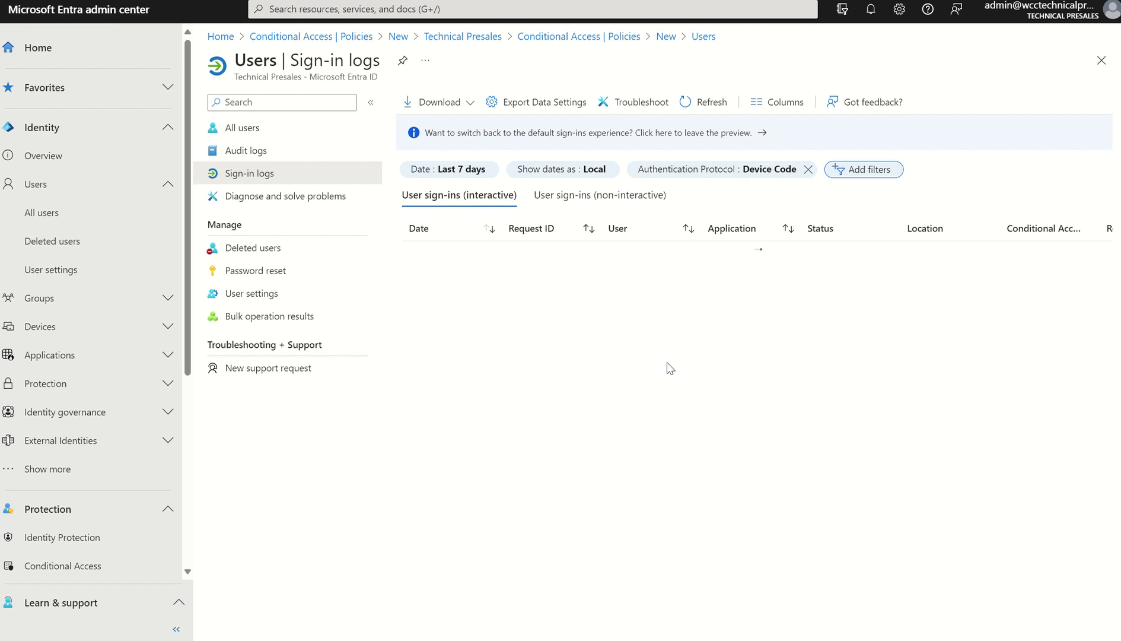